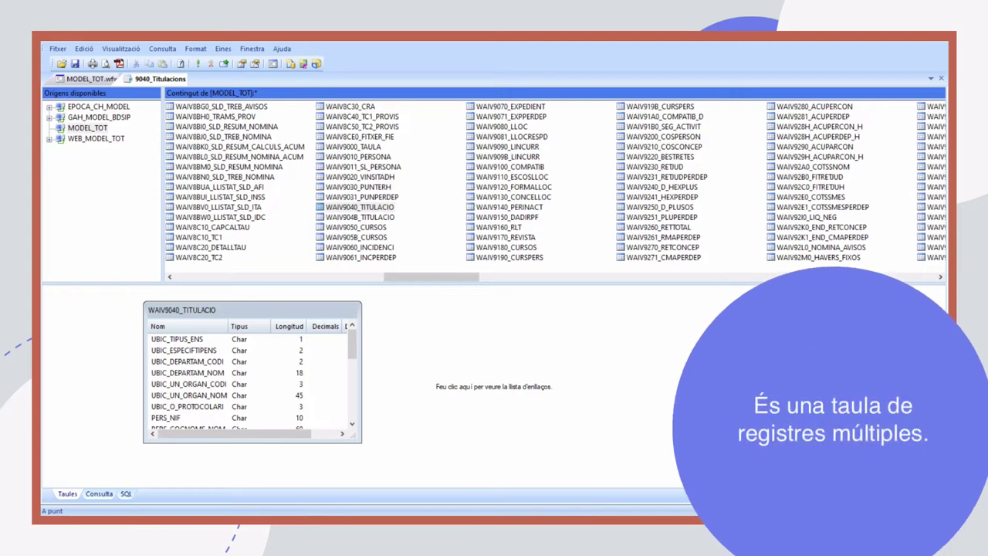
Open the WAIV9040_TITULACIO query and review the PERS_NIF, PERS_COGNOMS_NOM and TITL_CODI_TITULACI fields.
{"action": "left_click", "coordinate": [98, 494]}
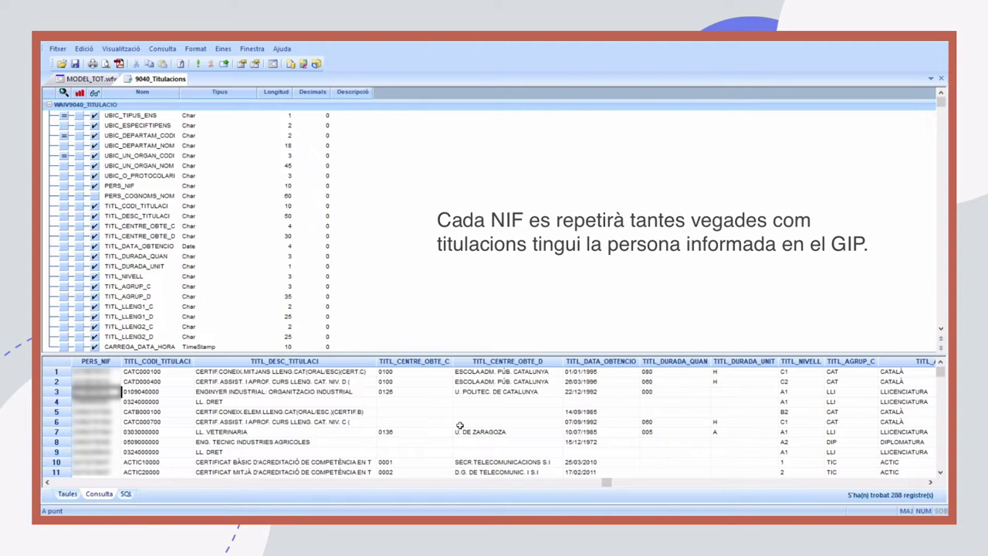
{"action": "left_click", "coordinate": [930, 482]}
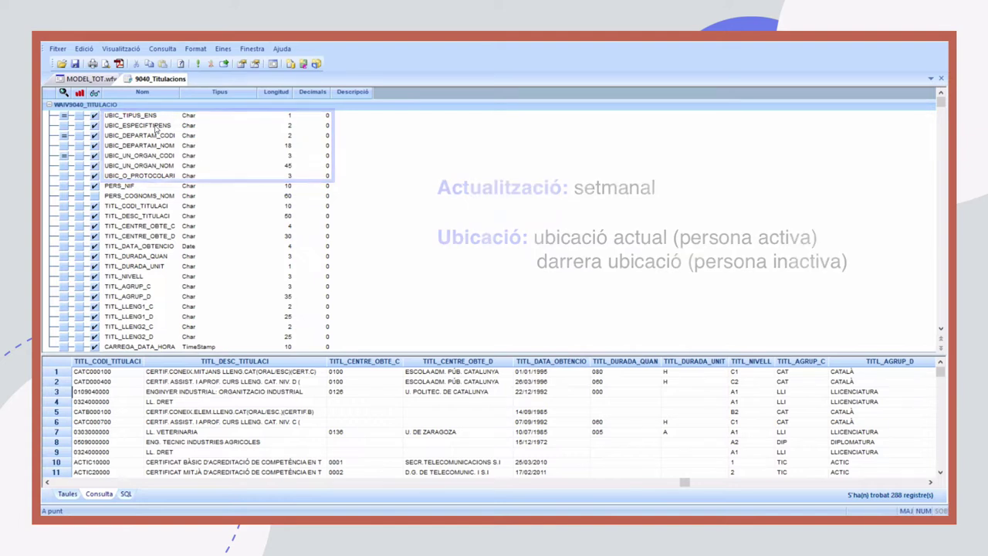
{"action": "left_click", "coordinate": [121, 187]}
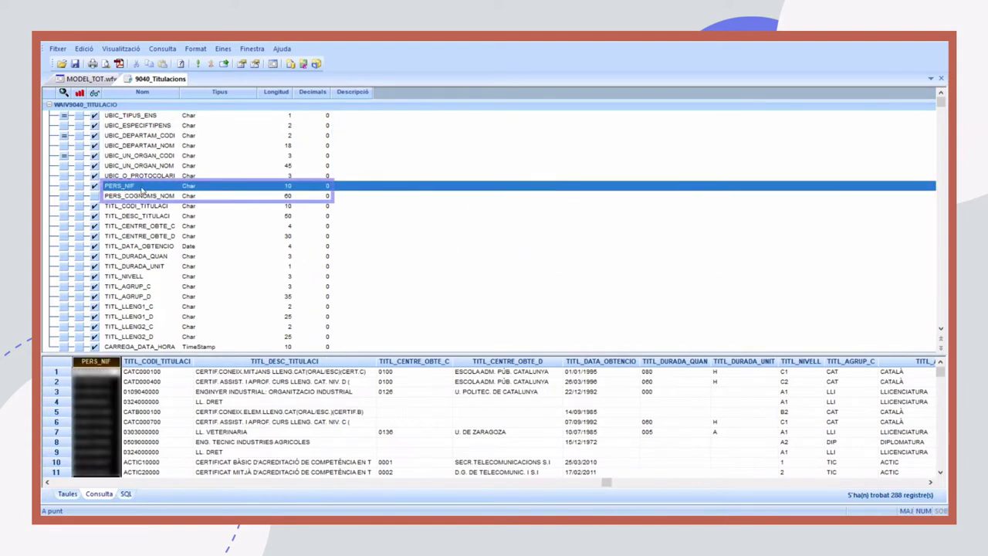
{"action": "key", "text": "Down"}
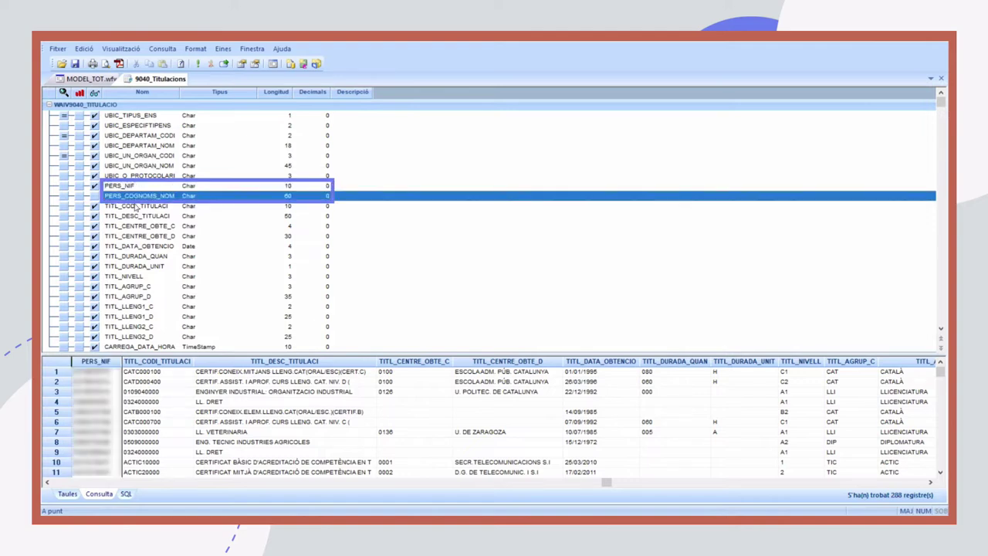
{"action": "key", "text": "Down"}
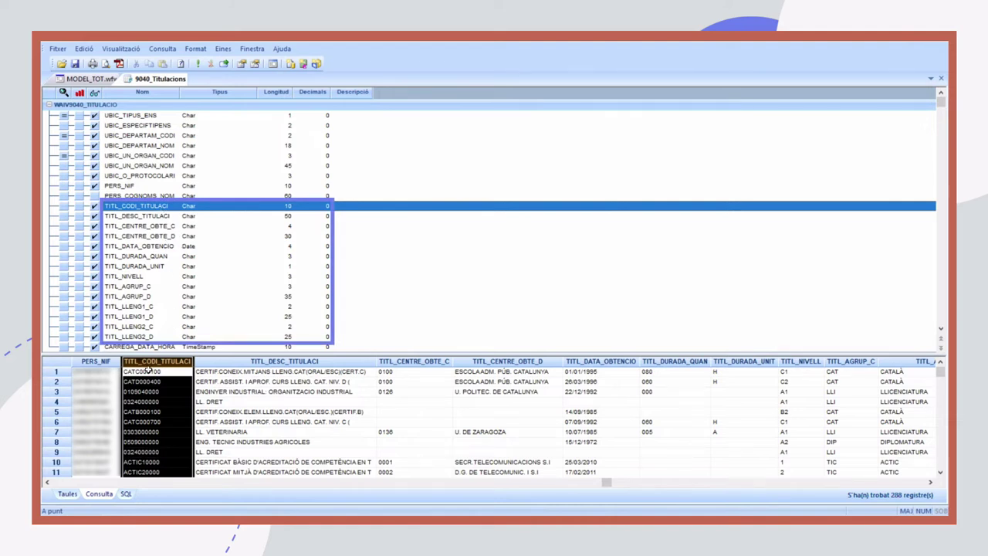
Examine the TITL_CODI_TITULACI results, comparing codes that start with CAT, ACTIC and BAT with a purely numeric code.
{"action": "left_click", "coordinate": [149, 371]}
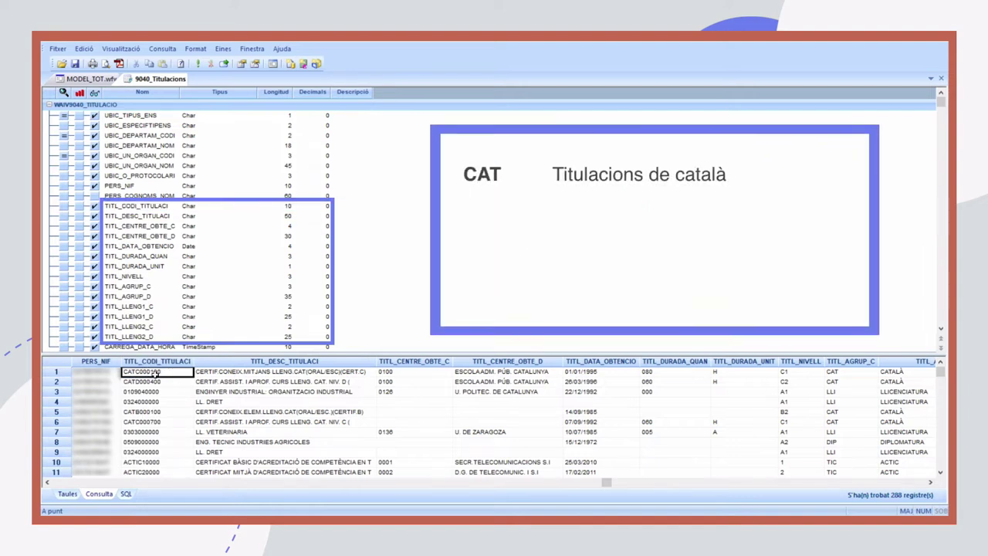
{"action": "left_click", "coordinate": [140, 462]}
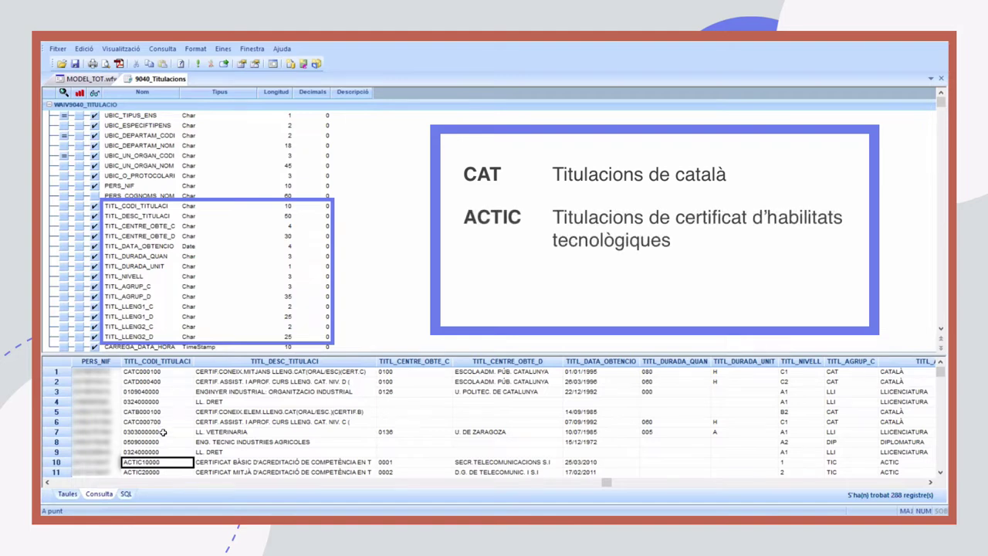
{"action": "scroll", "coordinate": [163, 432], "scroll_direction": "down", "scroll_amount": 1}
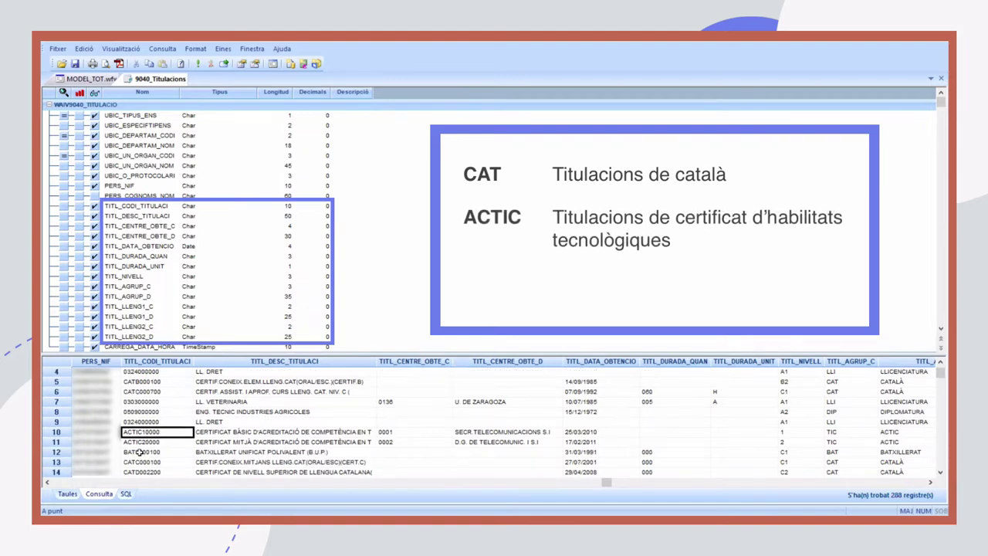
{"action": "left_click", "coordinate": [134, 452]}
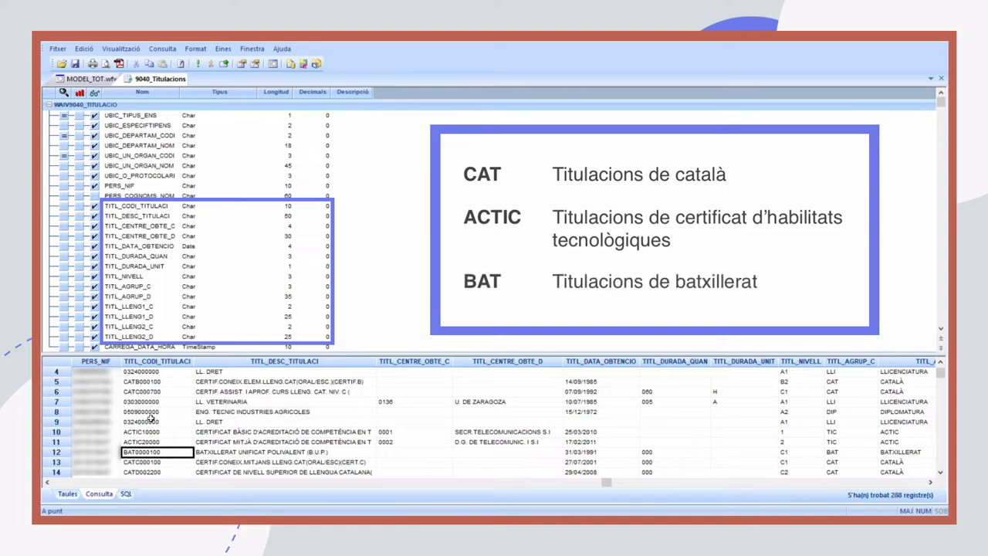
{"action": "left_click", "coordinate": [143, 410]}
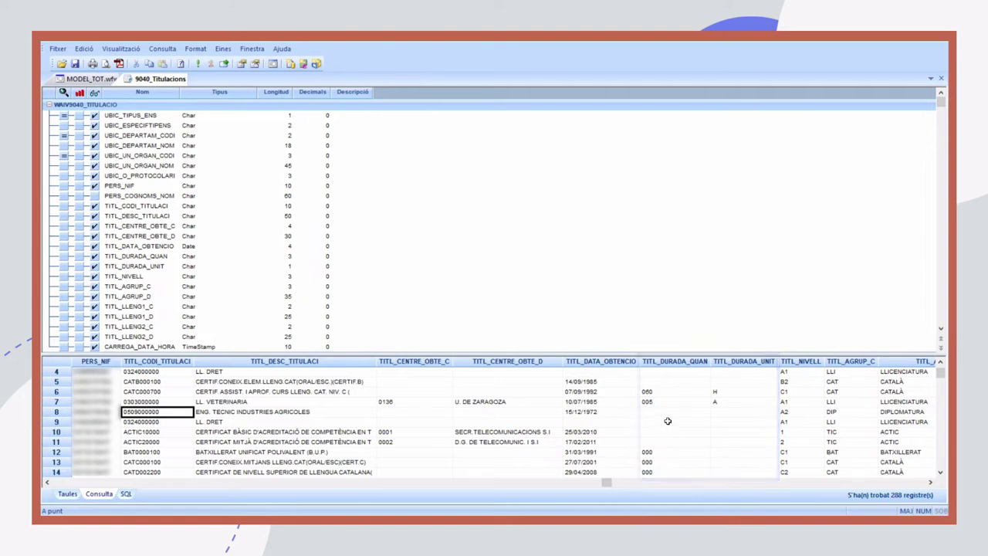
Examine the TITL_NIVELL values across the result rows and compare the LL. DRET title code with its level.
{"action": "left_click", "coordinate": [799, 382]}
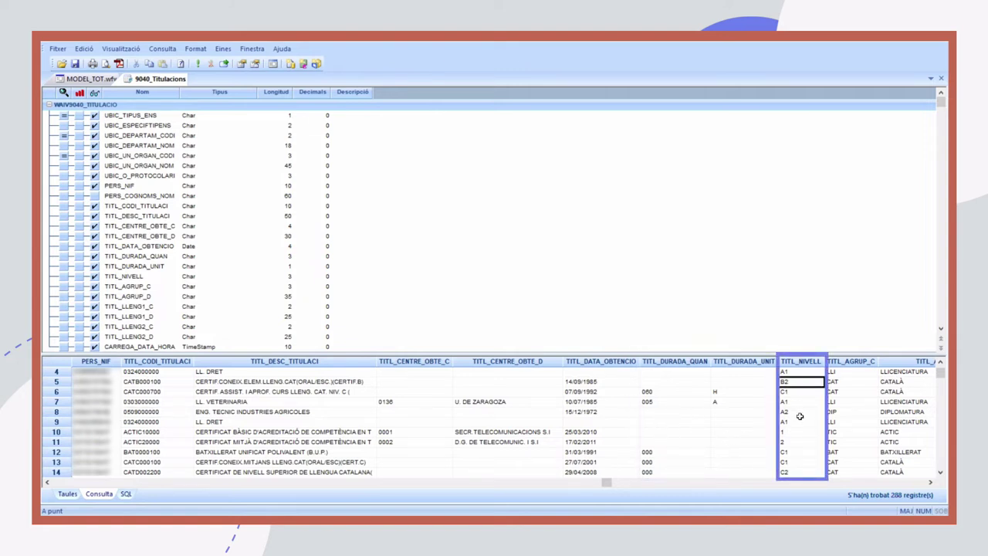
{"action": "left_click", "coordinate": [789, 372]}
{"action": "left_click", "coordinate": [795, 413]}
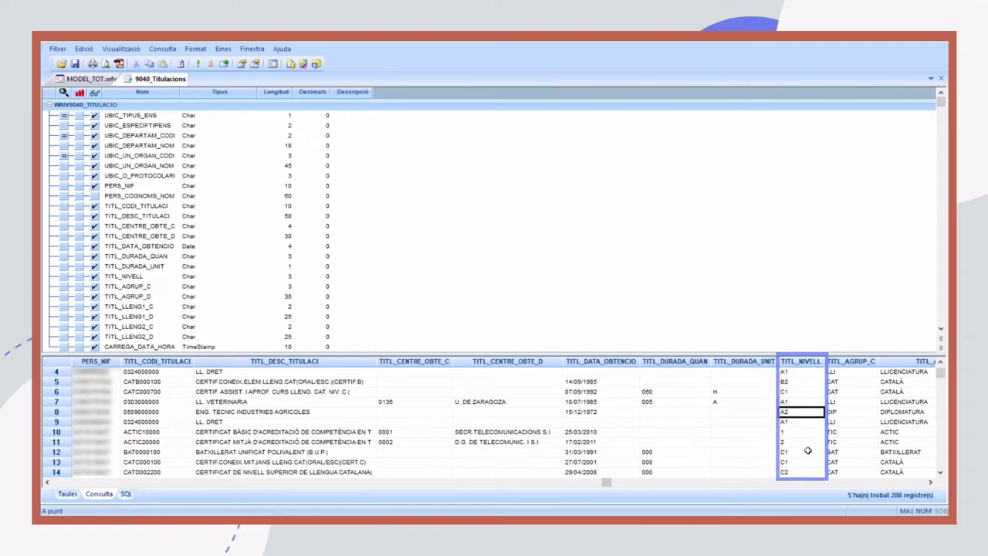
{"action": "left_click", "coordinate": [931, 482]}
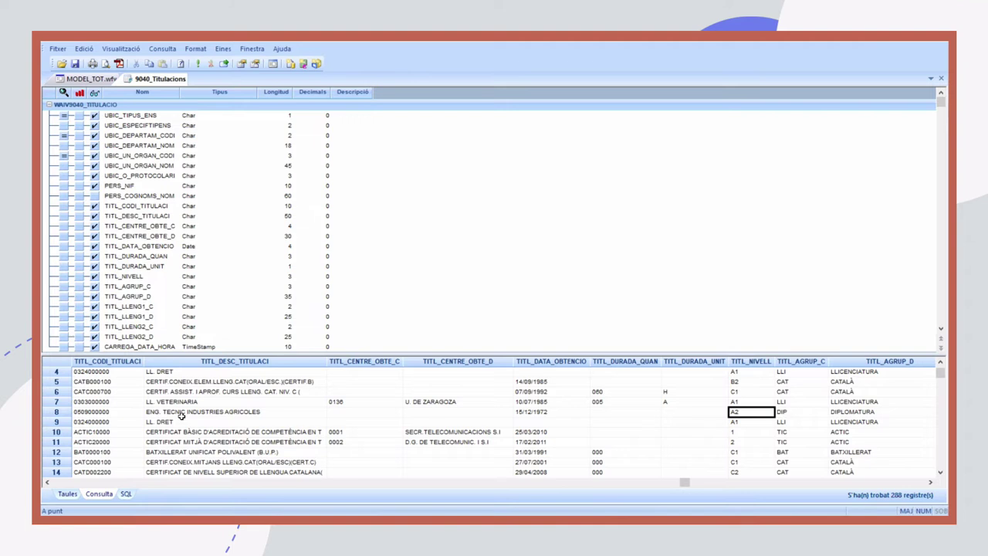
{"action": "left_click", "coordinate": [124, 373]}
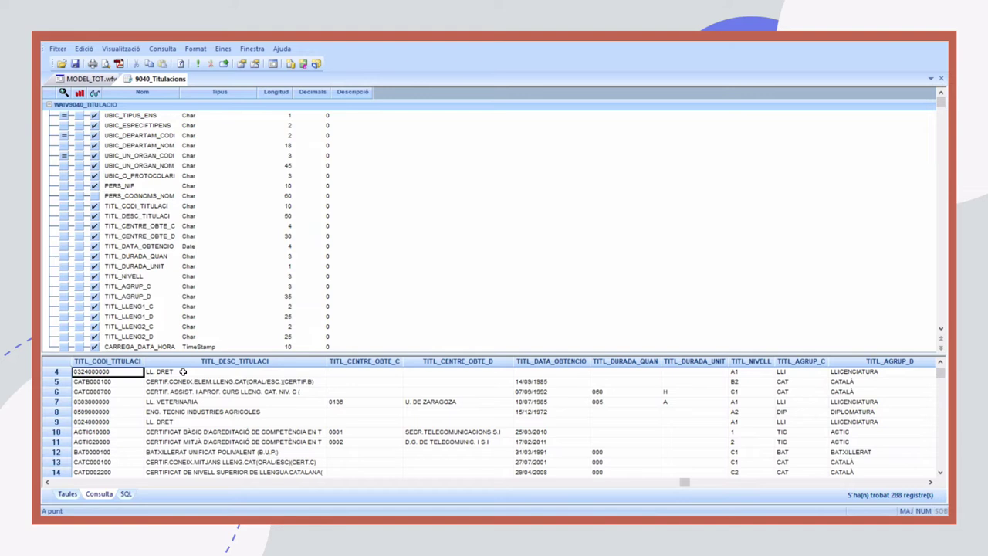
{"action": "left_click", "coordinate": [750, 371]}
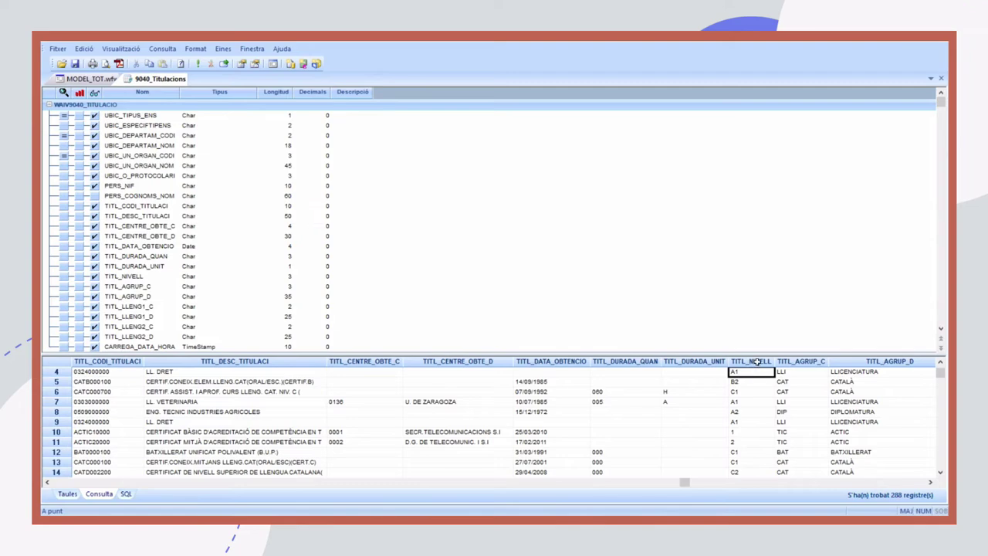
Add the criterion TITL_NIVELL = 'A1' to the existing query criteria and run the query.
{"action": "left_click", "coordinate": [757, 360]}
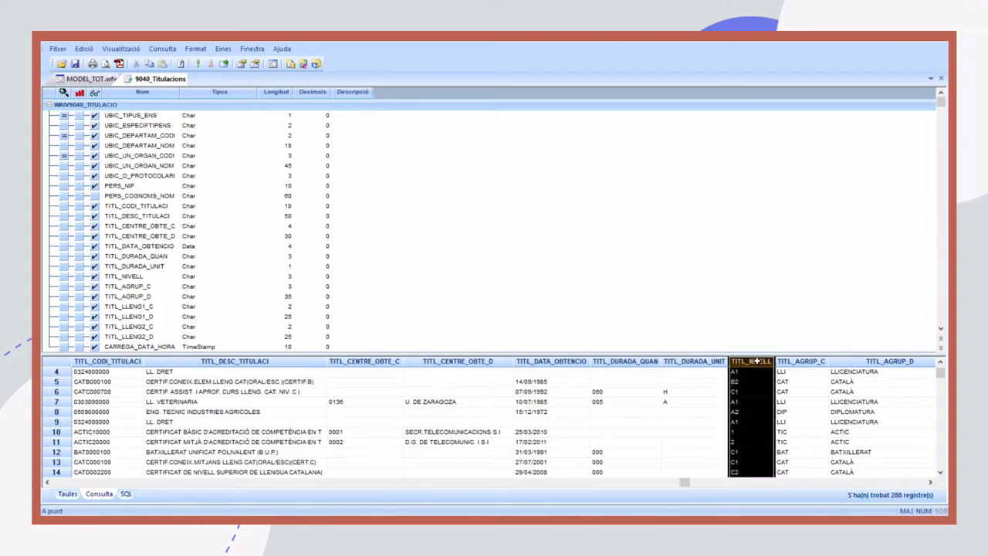
{"action": "left_click", "coordinate": [64, 278]}
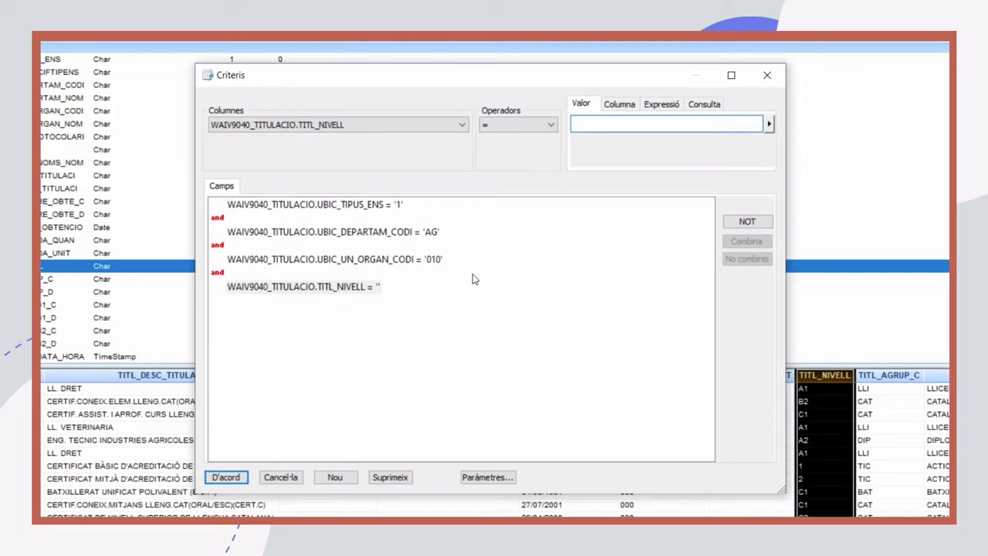
{"action": "type", "text": "A1"}
{"action": "left_click", "coordinate": [356, 362]}
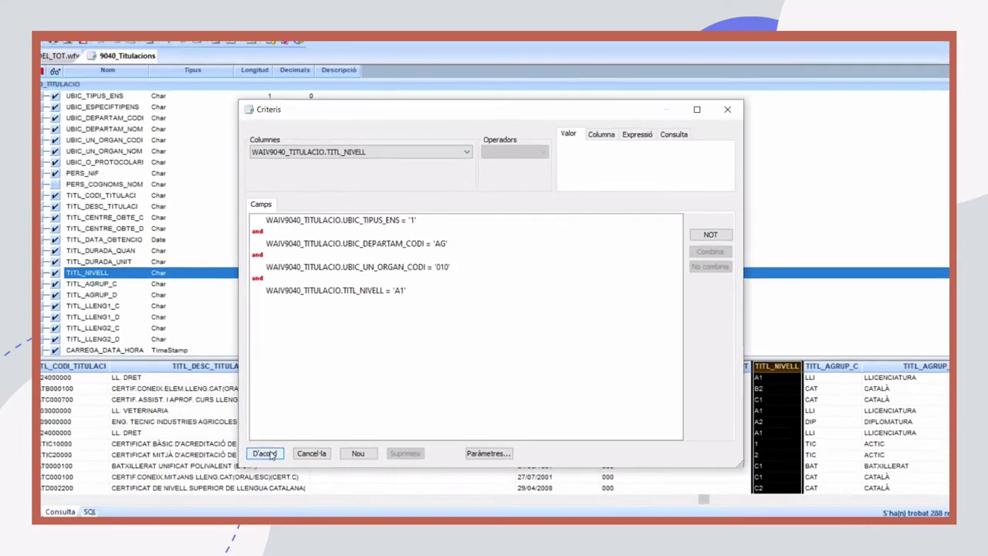
{"action": "left_click", "coordinate": [226, 477]}
{"action": "left_click", "coordinate": [198, 63]}
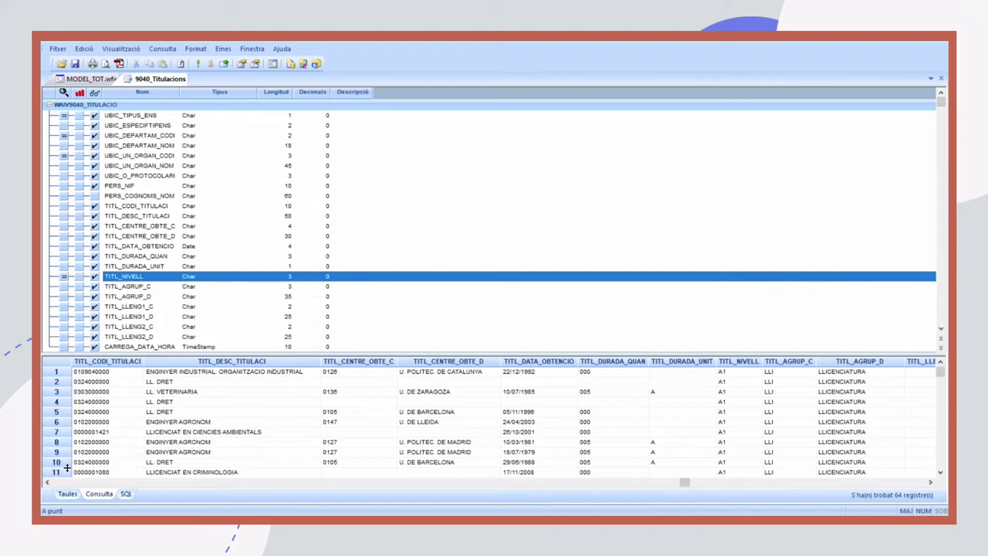
Remove all result columns and display only PERS_NIF and TITL_DESC_TITULACI for the filtered records.
{"action": "left_click", "coordinate": [43, 361]}
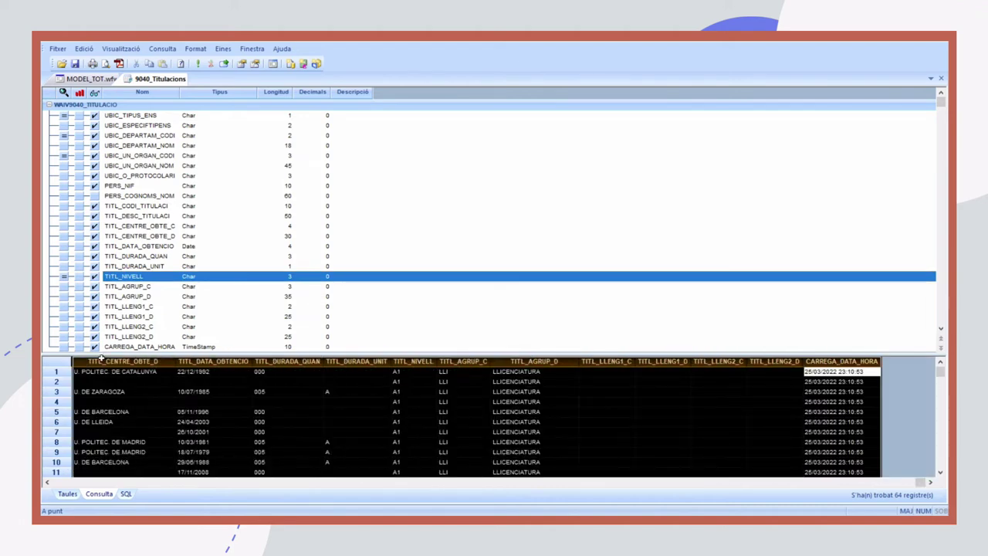
{"action": "key", "text": "Delete"}
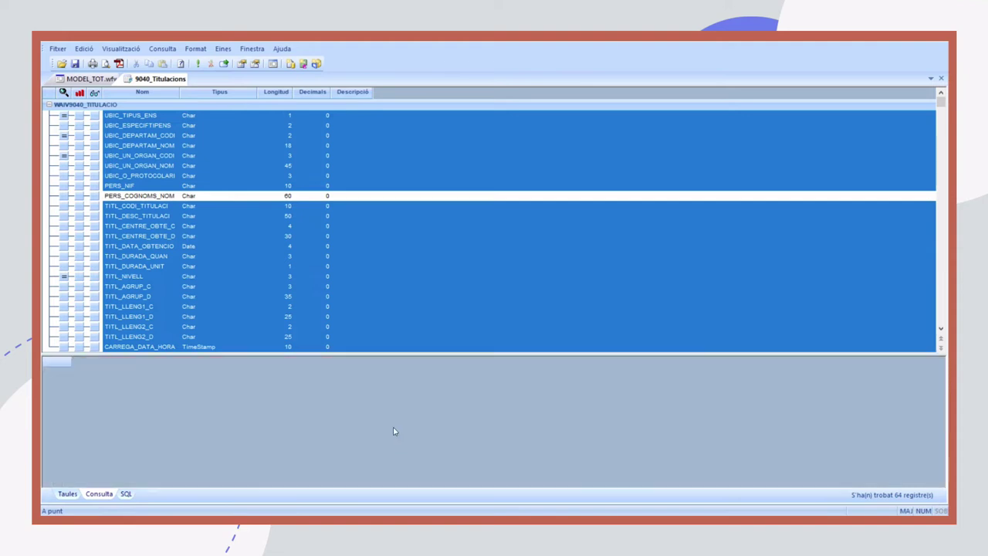
{"action": "left_click", "coordinate": [95, 186]}
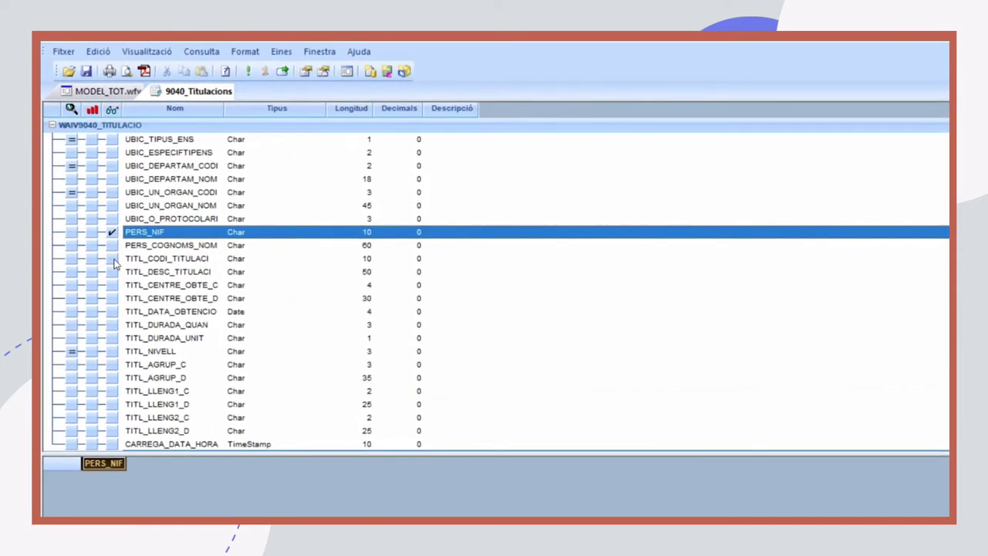
{"action": "left_click", "coordinate": [111, 273]}
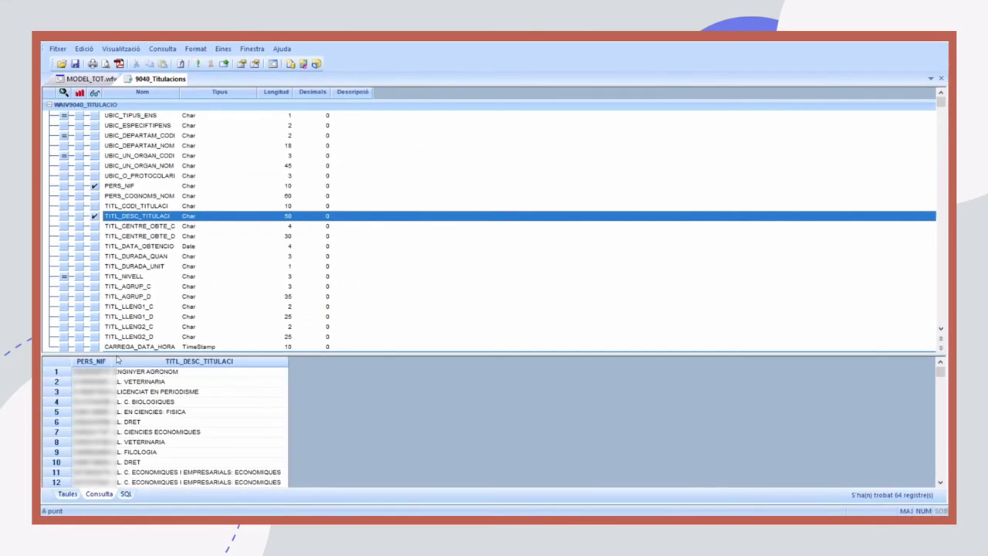
{"action": "left_click", "coordinate": [256, 360]}
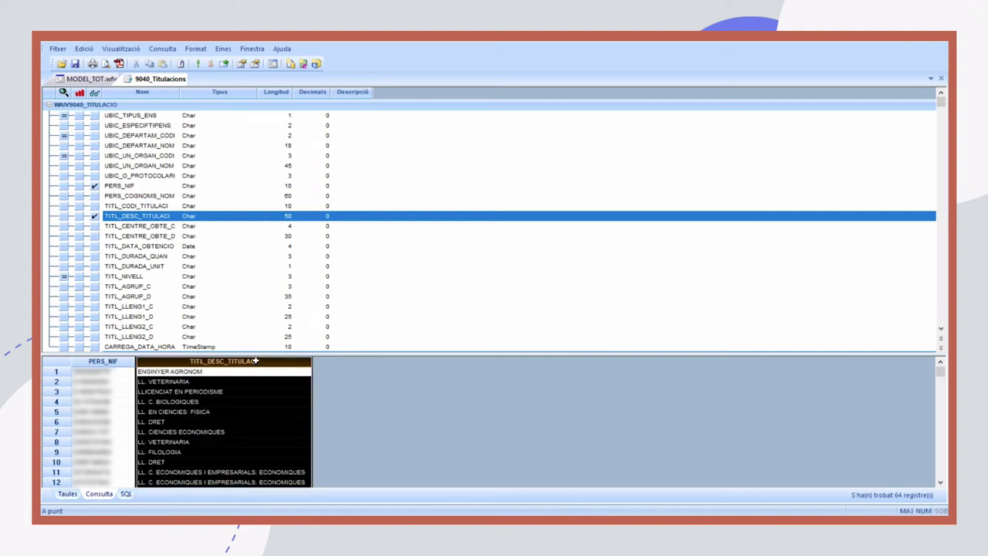
{"action": "left_click", "coordinate": [230, 382]}
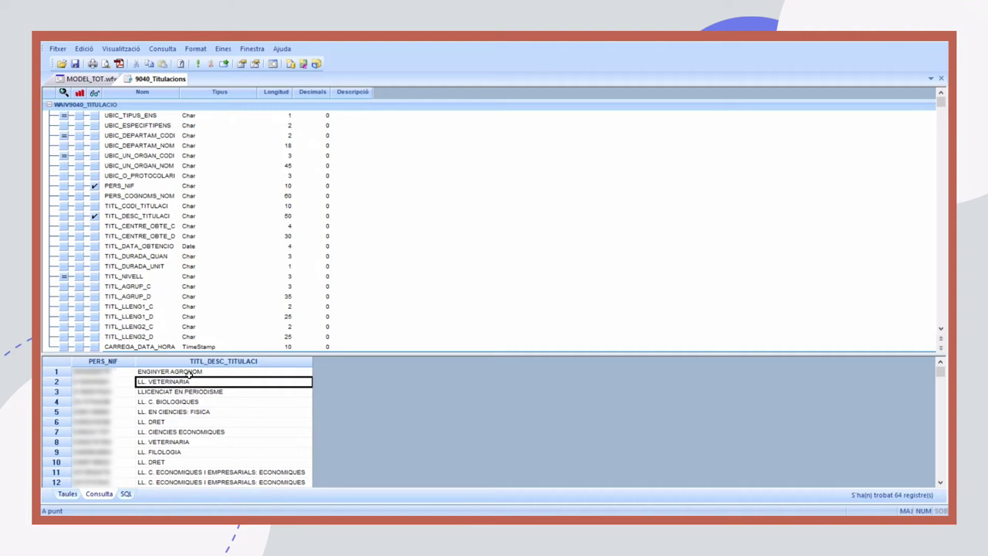
Apply the Compte aggregate to the TITL_DESC_TITULACI result column and run the query.
{"action": "left_click", "coordinate": [236, 361]}
{"action": "right_click", "coordinate": [238, 363]}
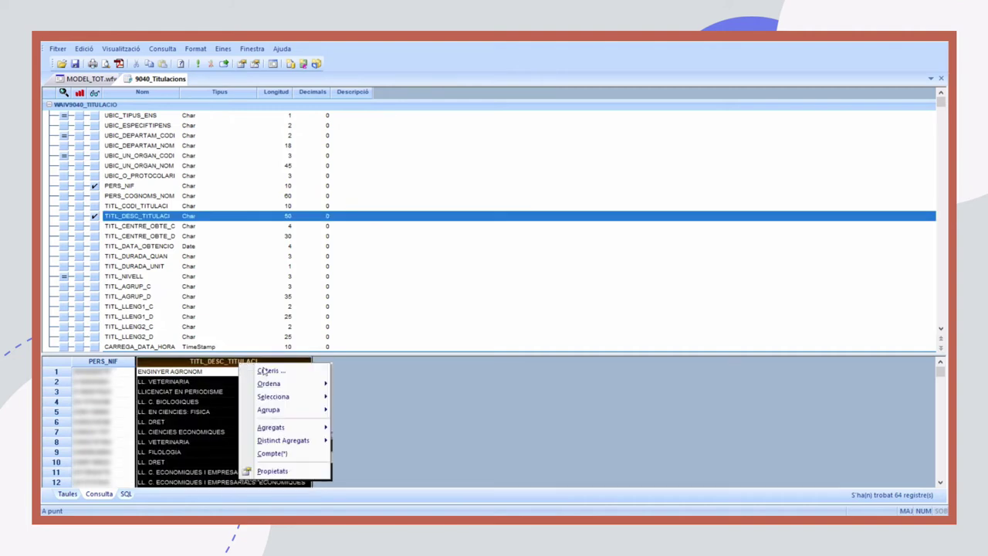
{"action": "mouse_move", "coordinate": [291, 429]}
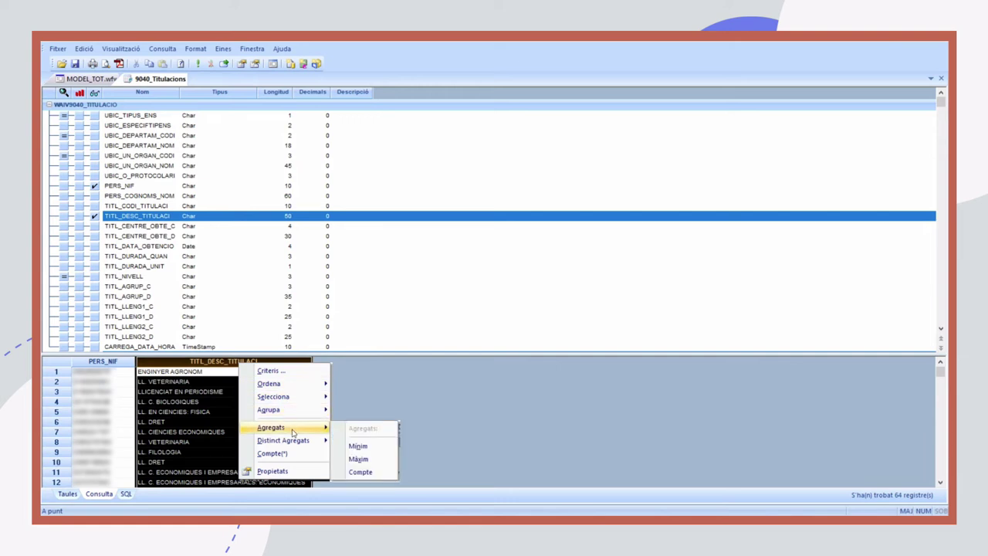
{"action": "left_click", "coordinate": [360, 472]}
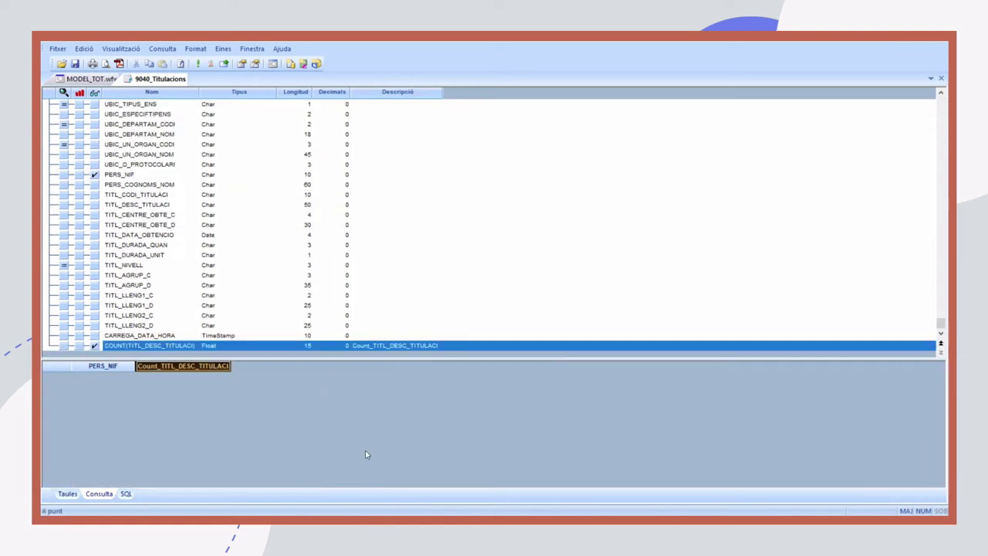
{"action": "left_click", "coordinate": [199, 64]}
Review the title count per NIF throughout the results, checking for people with more than one title, and select the count column.
{"action": "left_click", "coordinate": [194, 393]}
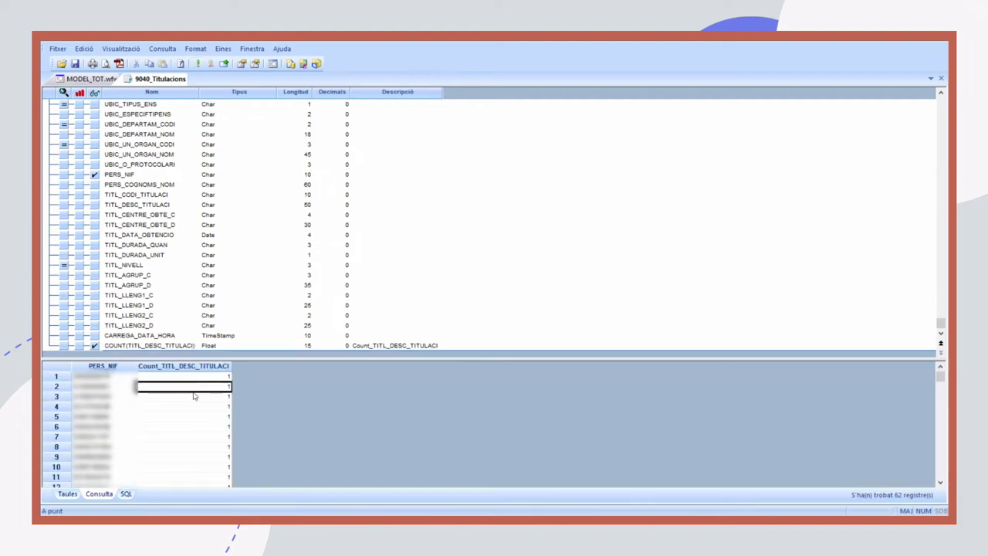
{"action": "left_click", "coordinate": [98, 375]}
{"action": "left_click", "coordinate": [178, 379]}
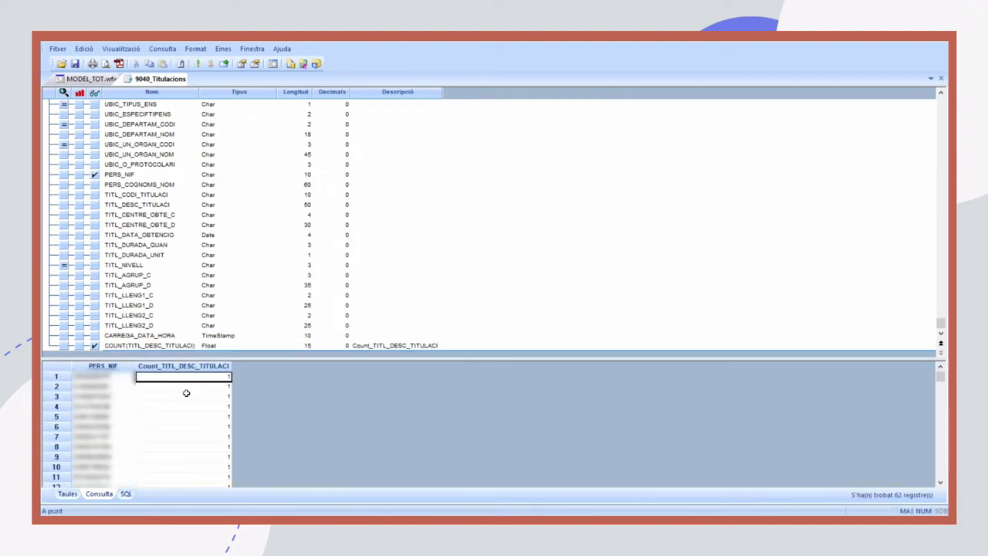
{"action": "scroll", "coordinate": [181, 413], "scroll_direction": "down", "scroll_amount": 5}
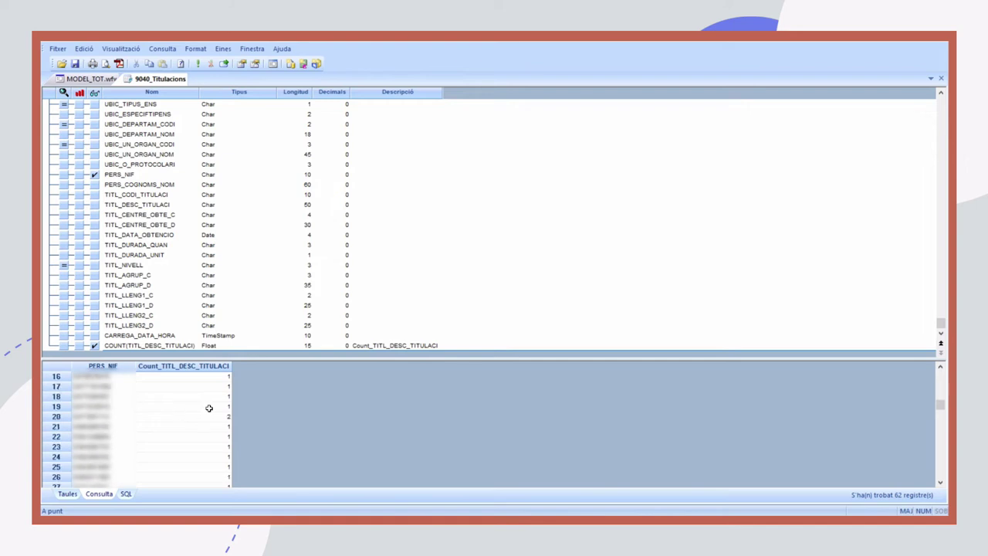
{"action": "left_click", "coordinate": [206, 416]}
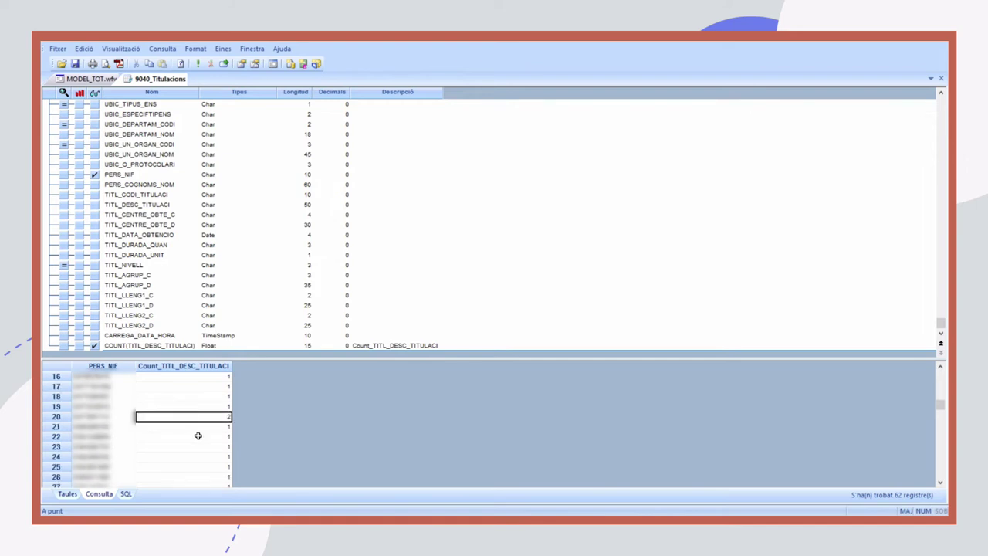
{"action": "scroll", "coordinate": [197, 436], "scroll_direction": "down", "scroll_amount": 6}
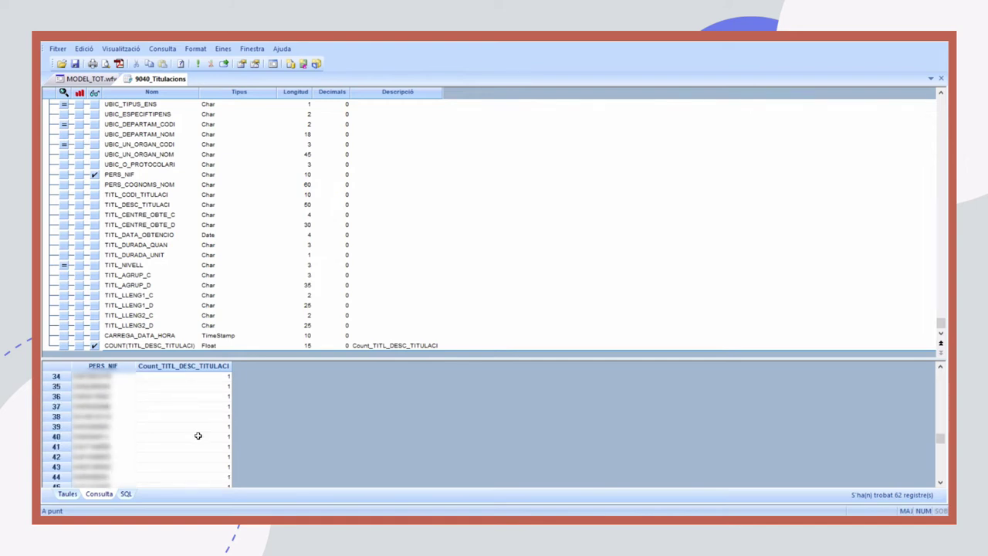
{"action": "scroll", "coordinate": [198, 436], "scroll_direction": "down", "scroll_amount": 6}
{"action": "scroll", "coordinate": [198, 437], "scroll_direction": "up", "scroll_amount": 13}
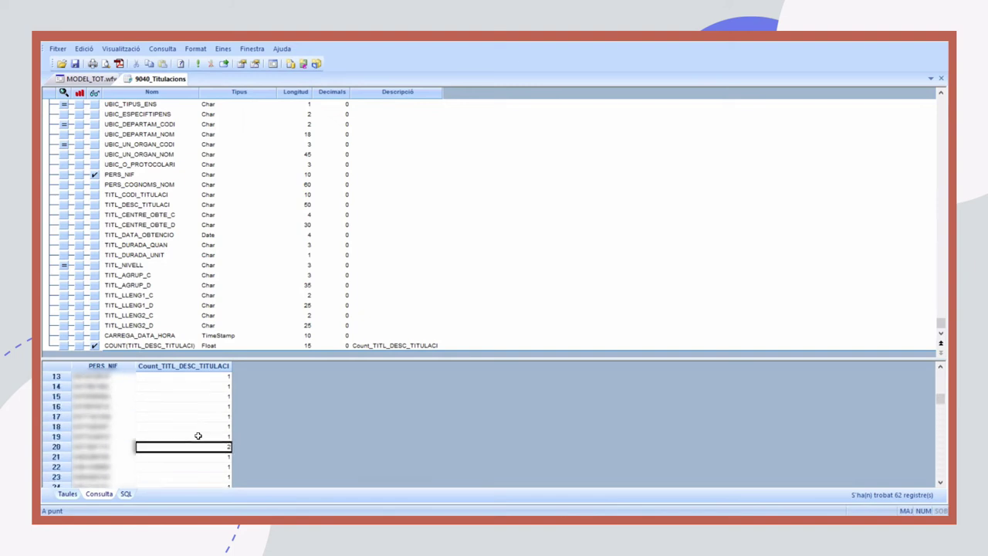
{"action": "left_click", "coordinate": [196, 368]}
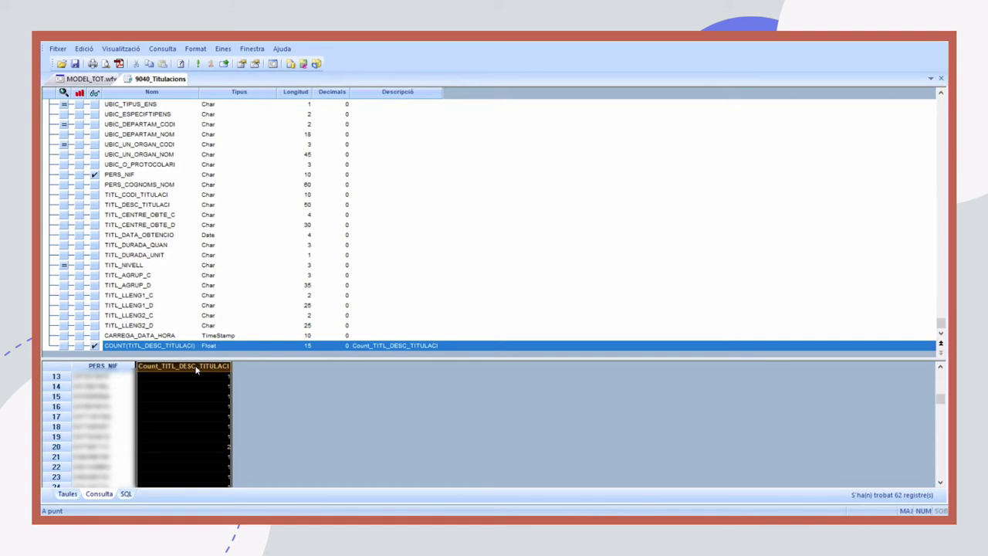
Replace the current result columns with TITL_CODI_TITULACI, TITL_DESC_TITULACI and PERS_NIF, keeping the existing criteria.
{"action": "key", "text": "Delete"}
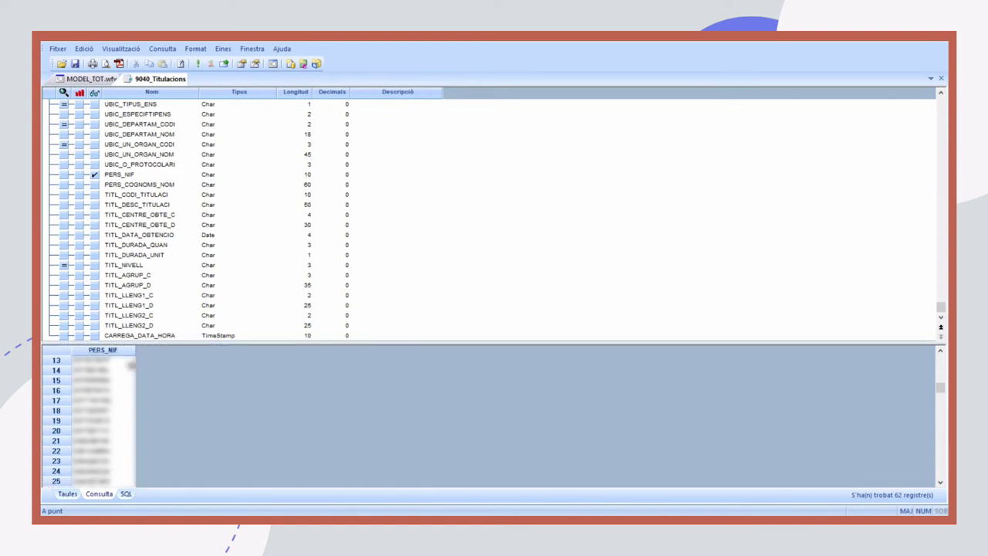
{"action": "left_click", "coordinate": [123, 351]}
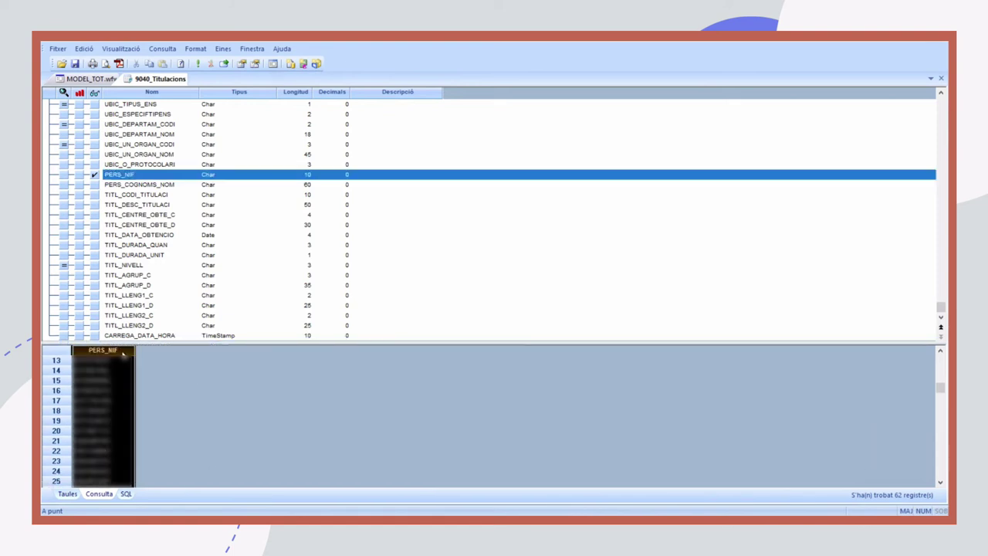
{"action": "key", "text": "Delete"}
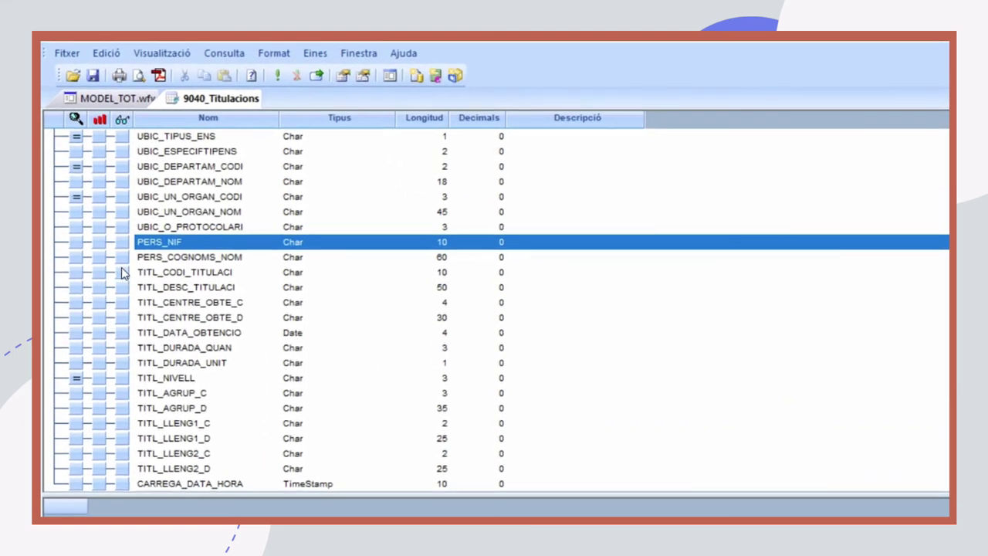
{"action": "left_click", "coordinate": [107, 231]}
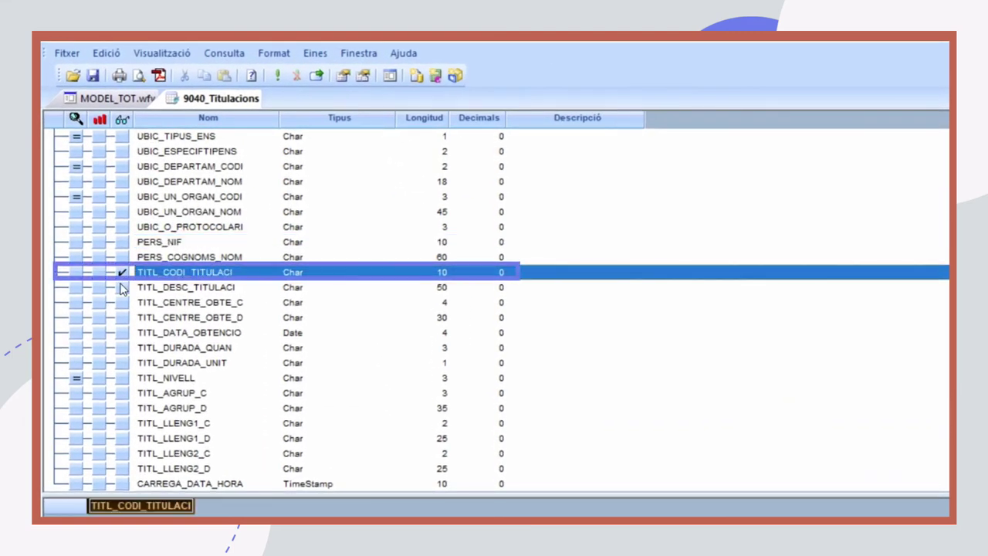
{"action": "left_click", "coordinate": [121, 287]}
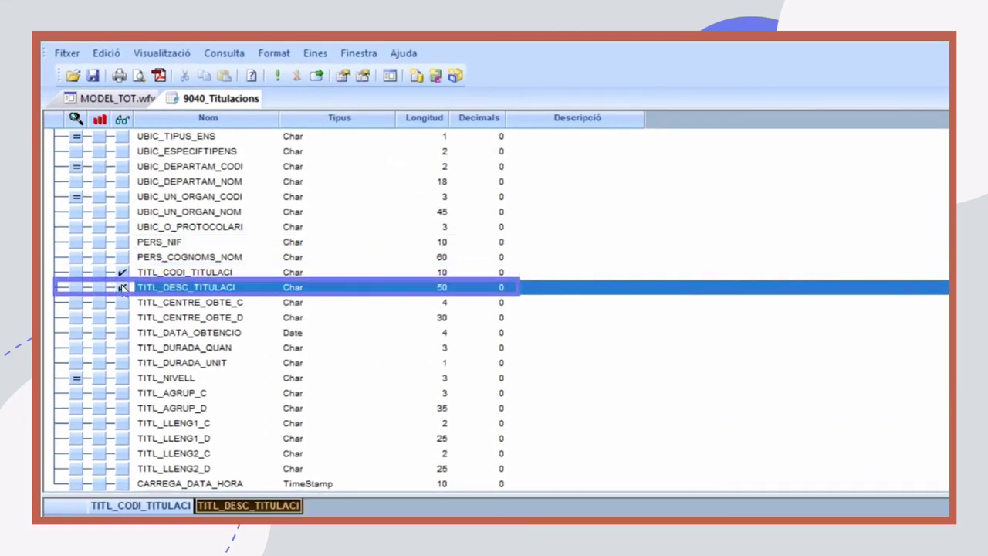
{"action": "left_click", "coordinate": [123, 243]}
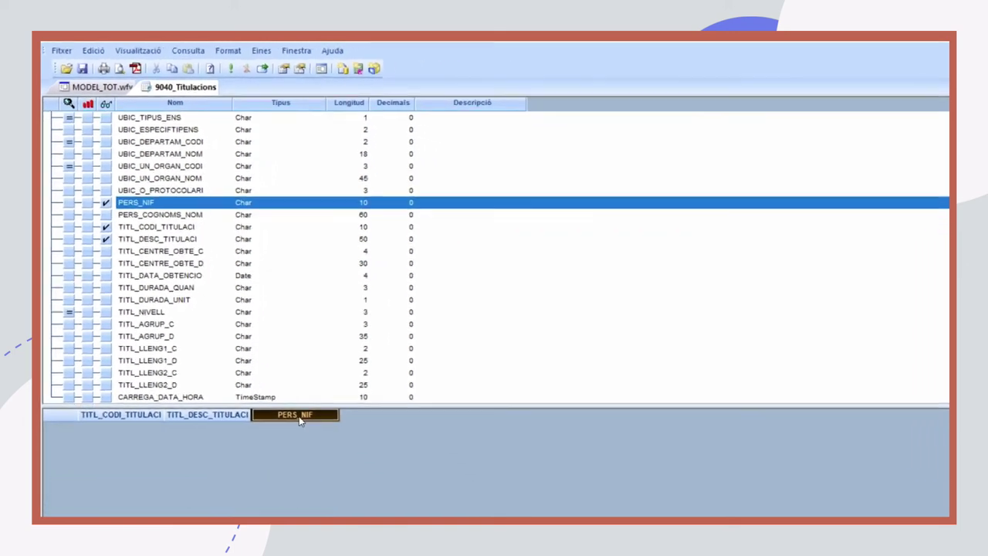
Apply the Compte aggregate to the PERS_NIF result column and run the query.
{"action": "right_click", "coordinate": [256, 353]}
{"action": "mouse_move", "coordinate": [298, 421]}
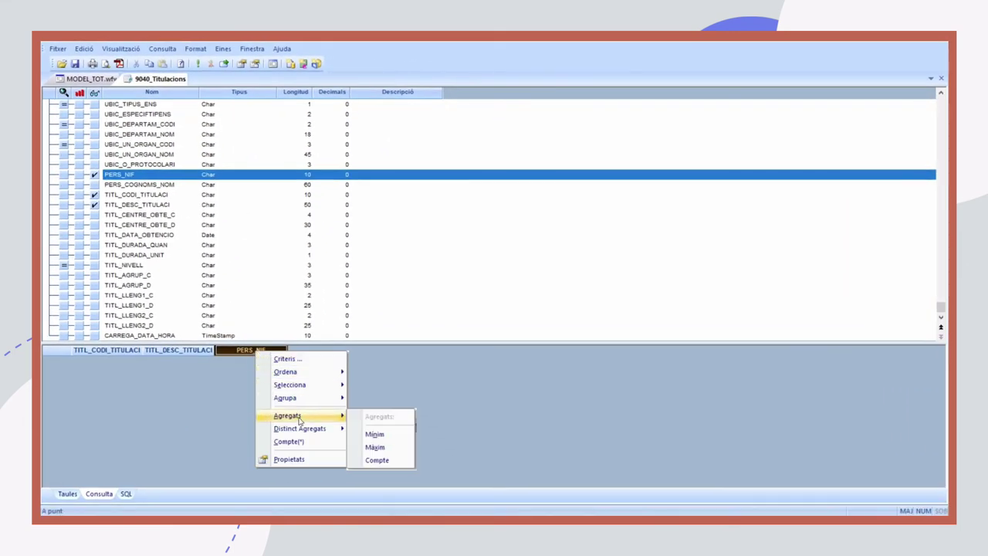
{"action": "left_click", "coordinate": [377, 460]}
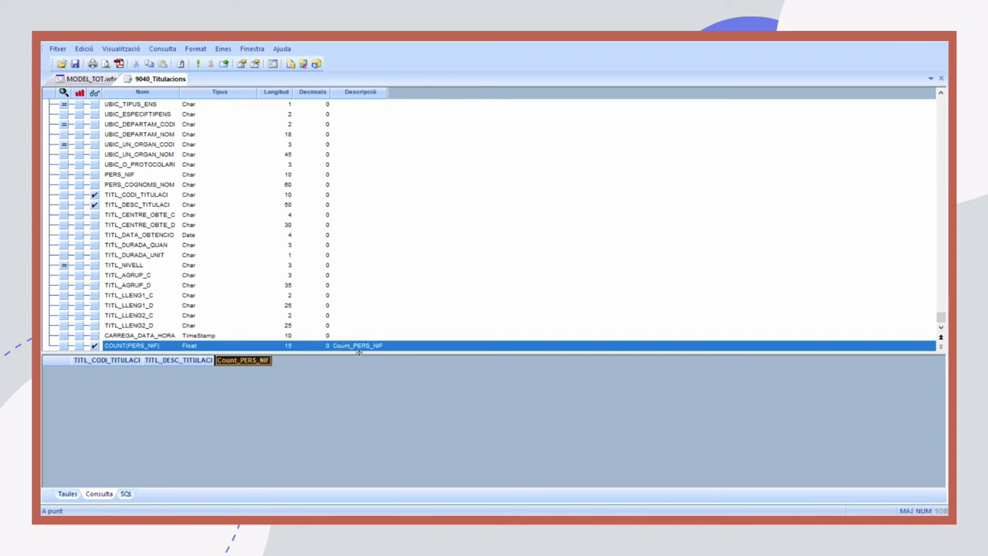
{"action": "left_click", "coordinate": [199, 64]}
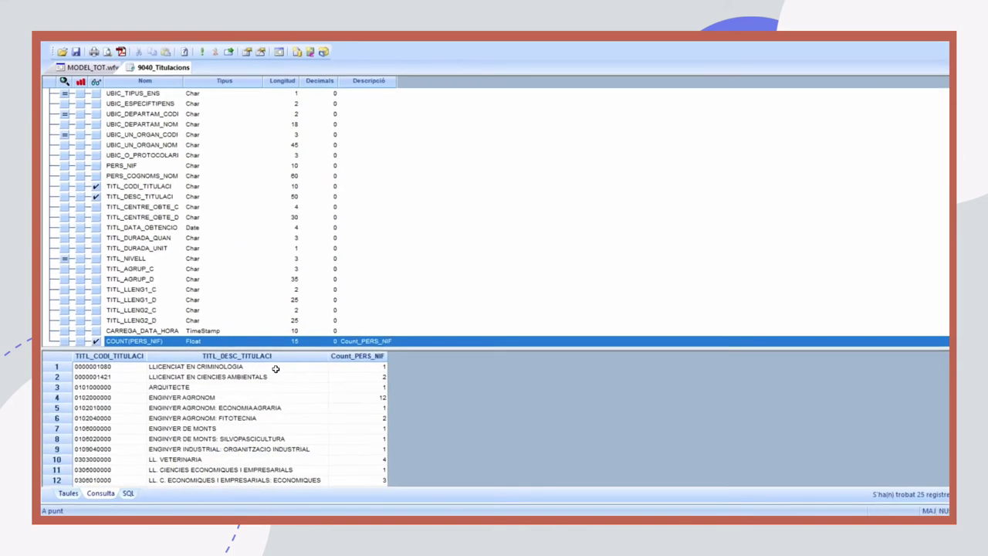
Review the count of people for each title in the results and return to the view of the query's tables.
{"action": "left_click", "coordinate": [305, 348]}
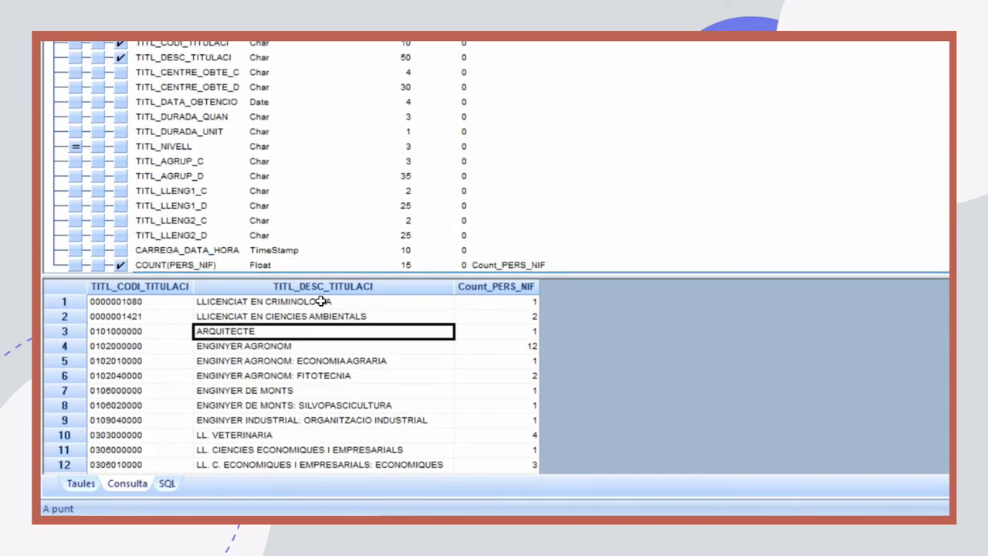
{"action": "left_click", "coordinate": [310, 303]}
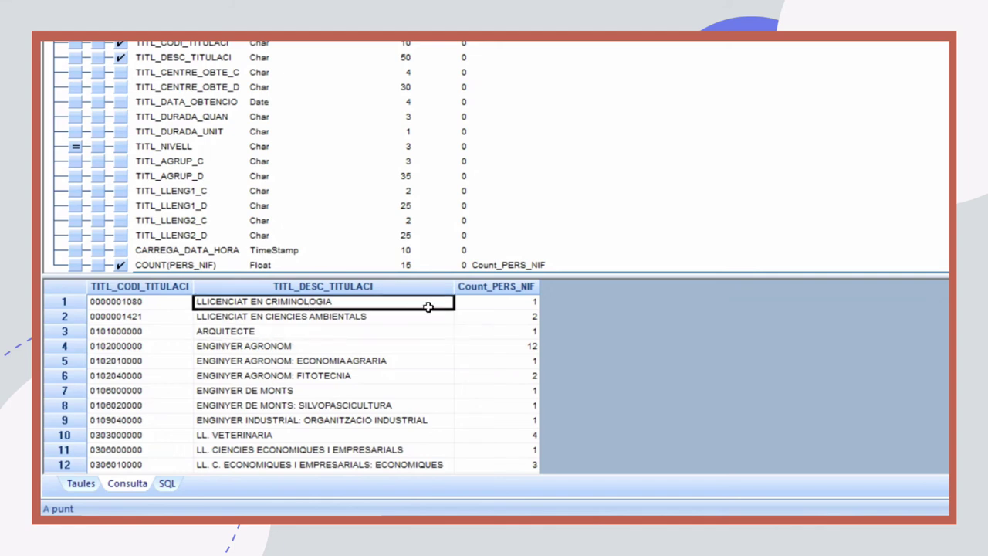
{"action": "left_click", "coordinate": [522, 304]}
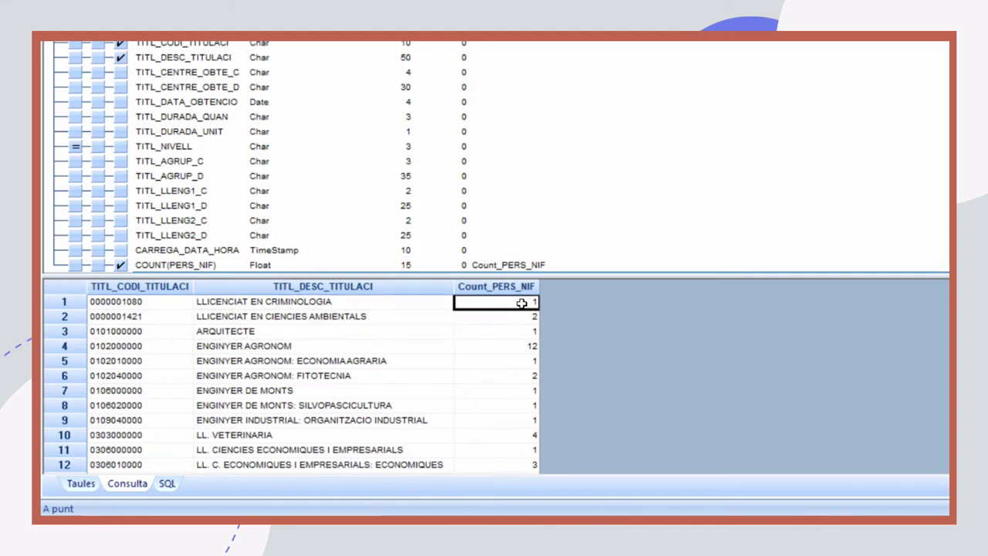
{"action": "left_click", "coordinate": [519, 350]}
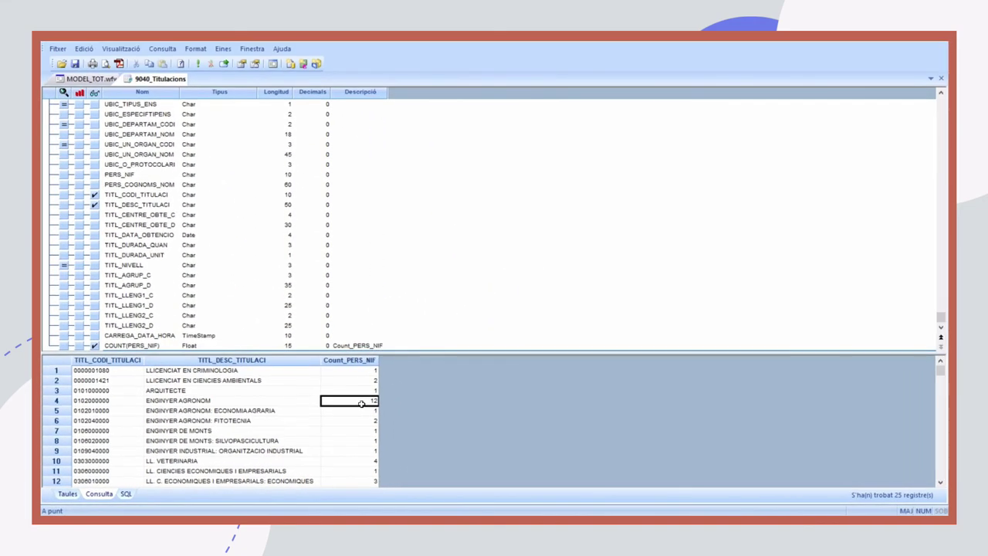
{"action": "left_click", "coordinate": [350, 414]}
{"action": "left_click", "coordinate": [68, 494]}
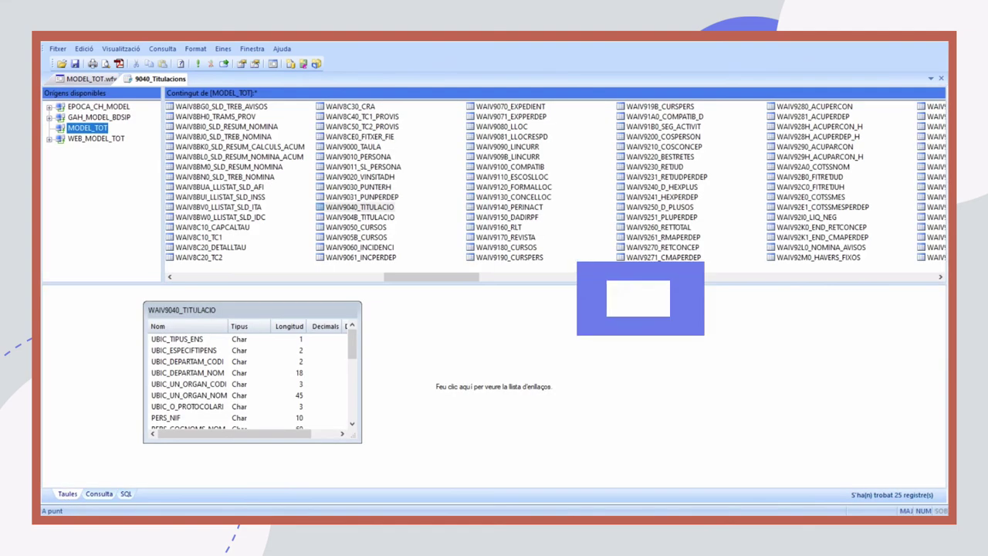